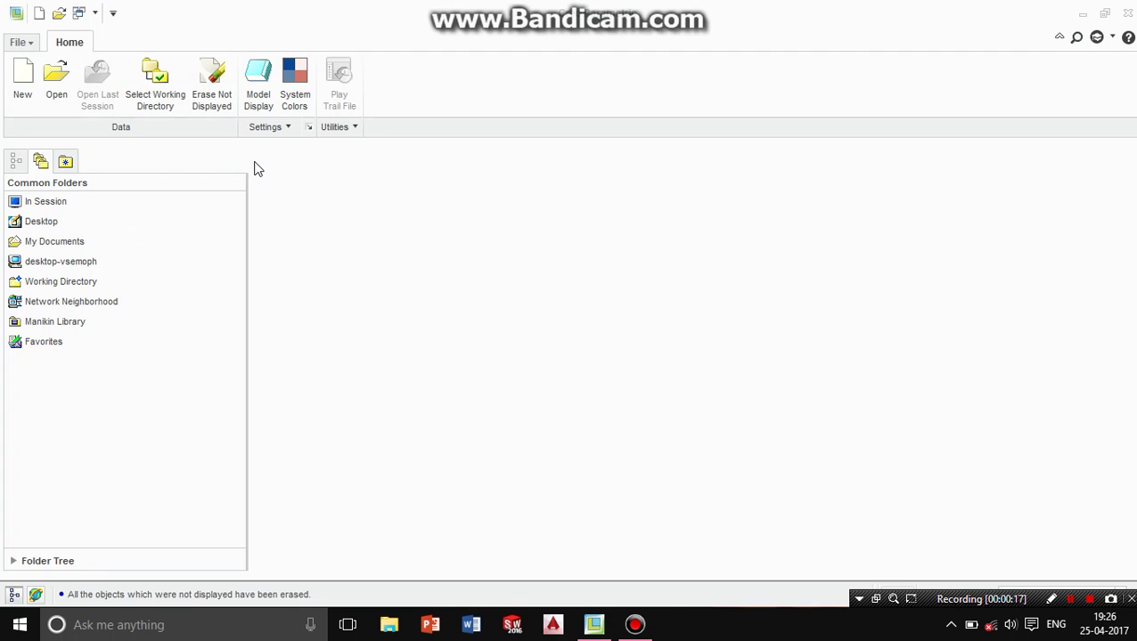
- Create new solid part PRT0001 from the mmns_part_solid template instead of the default
left_click(26, 92)
left_click(506, 242)
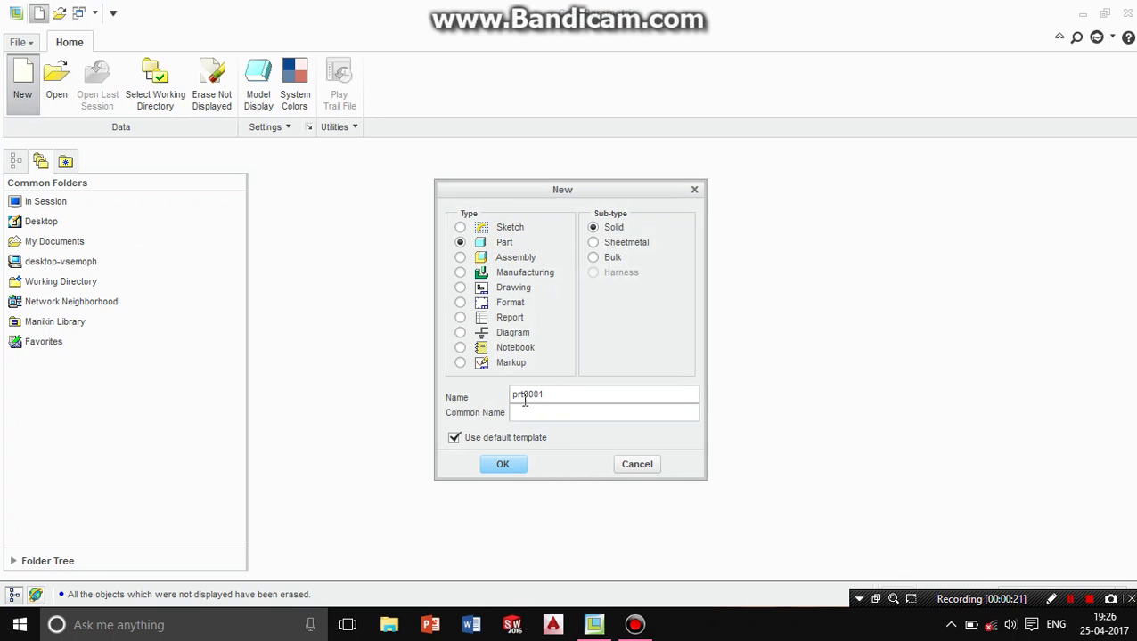
left_click(474, 434)
left_click(502, 464)
left_click(492, 242)
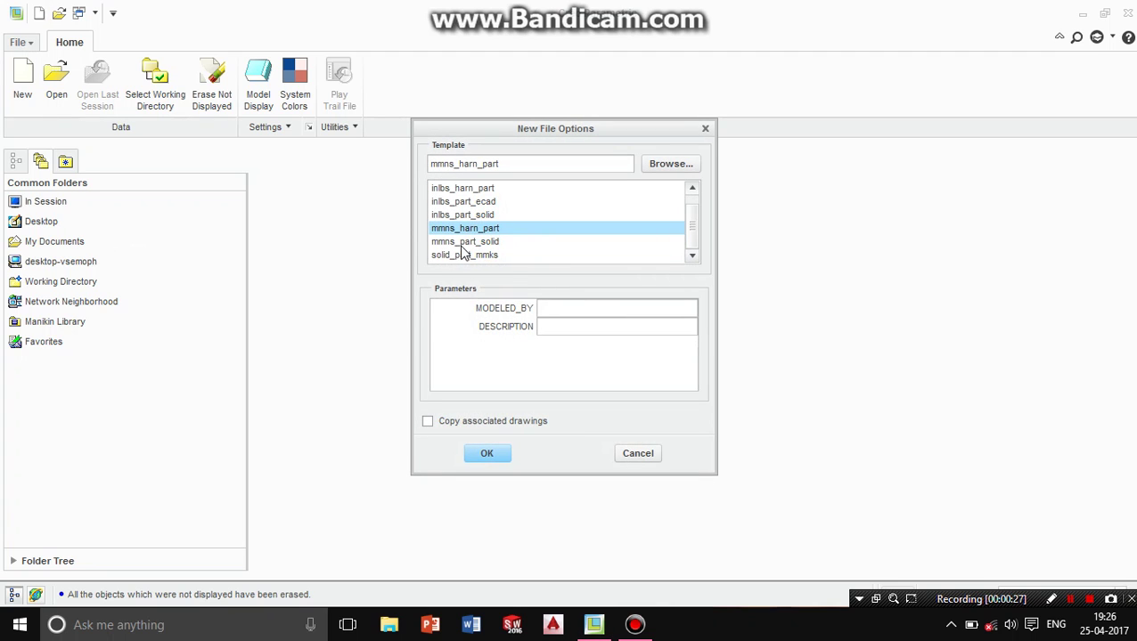
left_click(477, 243)
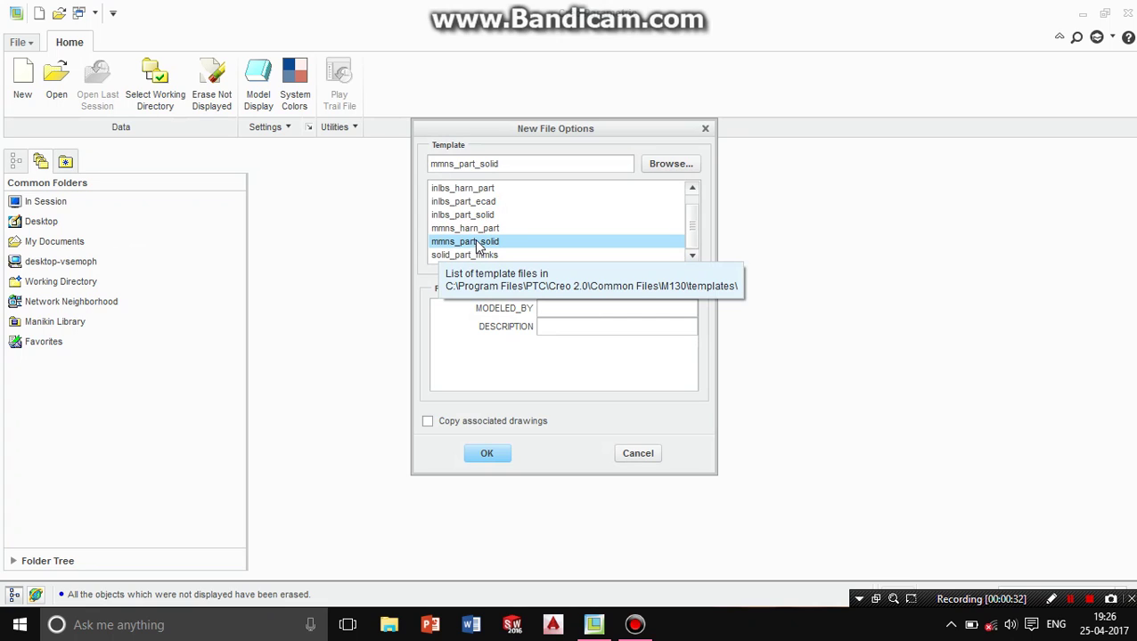
left_click(486, 455)
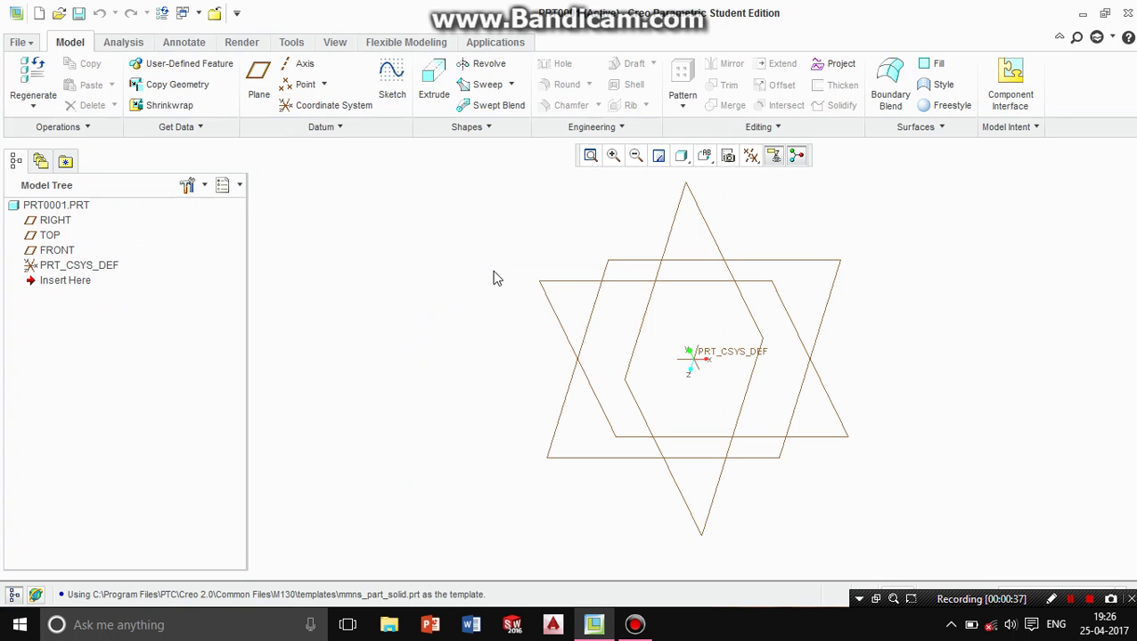
- Sketch a 100 diameter circle centred on the origin of the FRONT plane
left_click(434, 85)
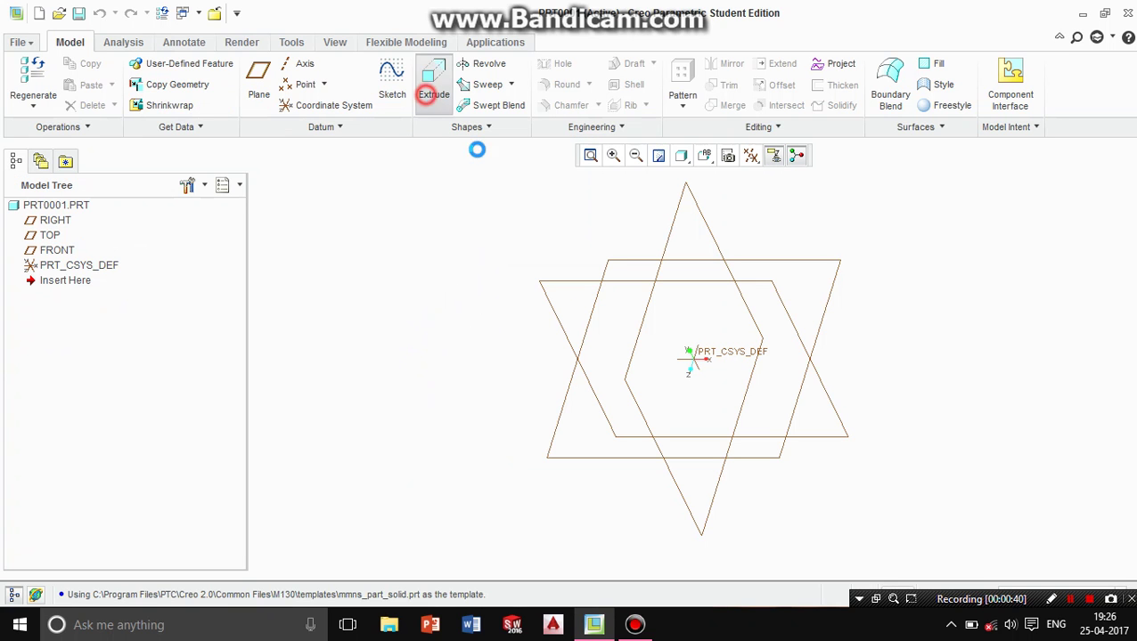
left_click(561, 287)
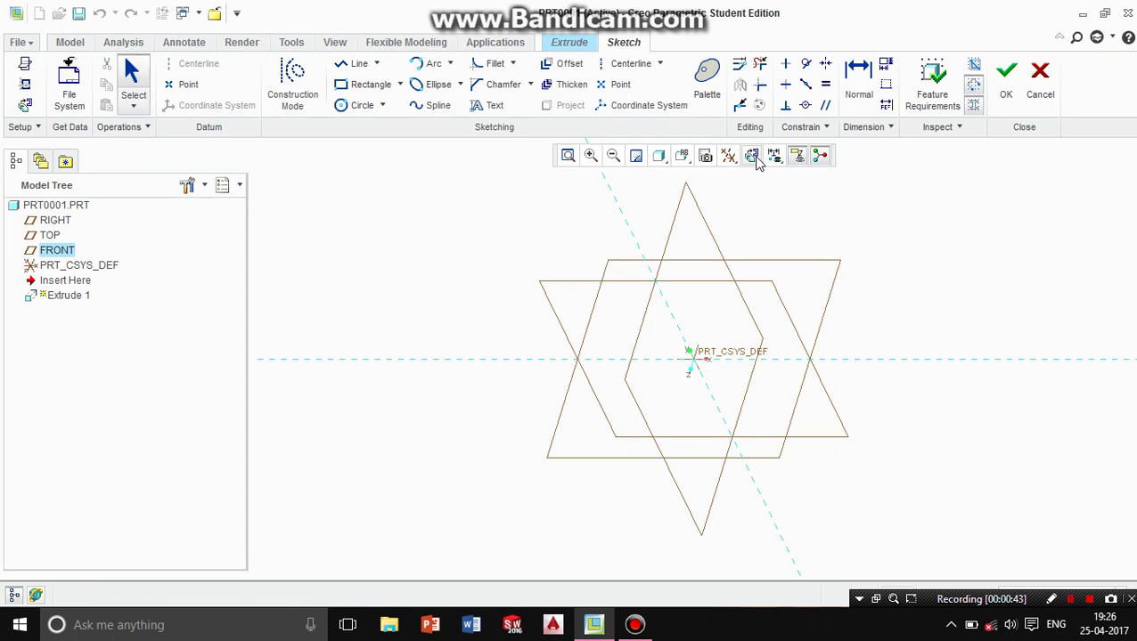
left_click(751, 156)
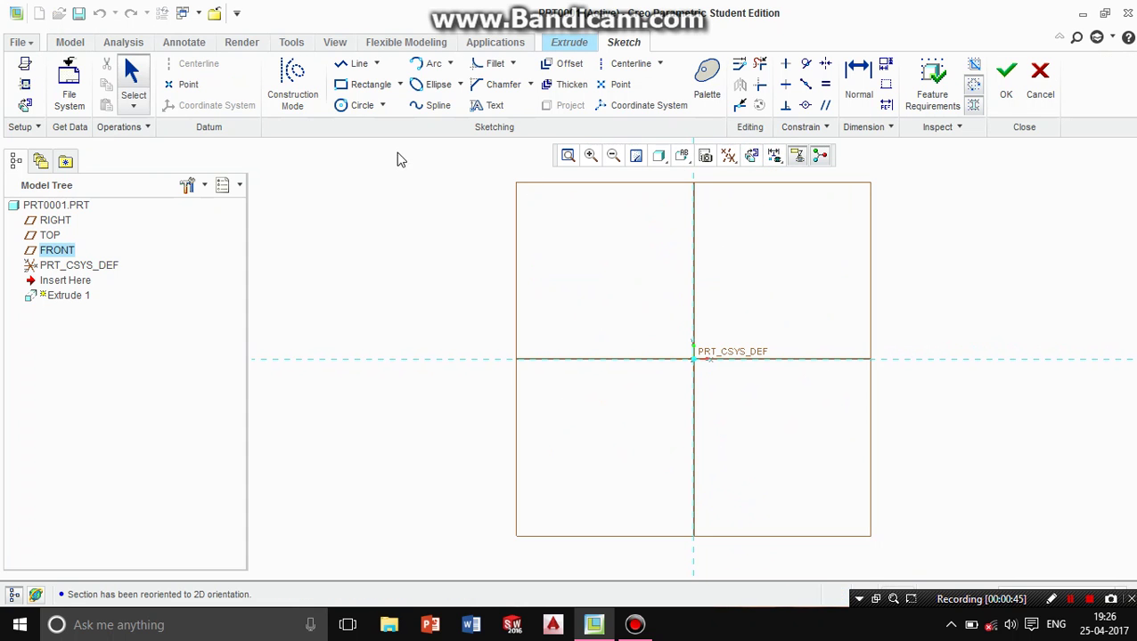
left_click(353, 109)
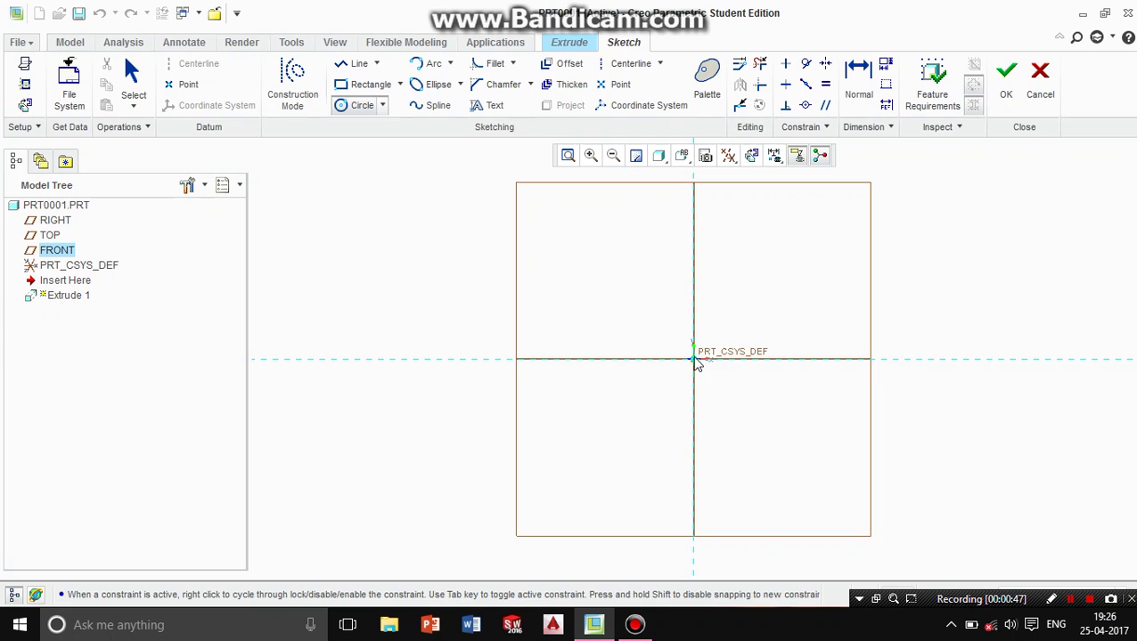
left_click(694, 359)
left_click(649, 311)
middle_click(602, 276)
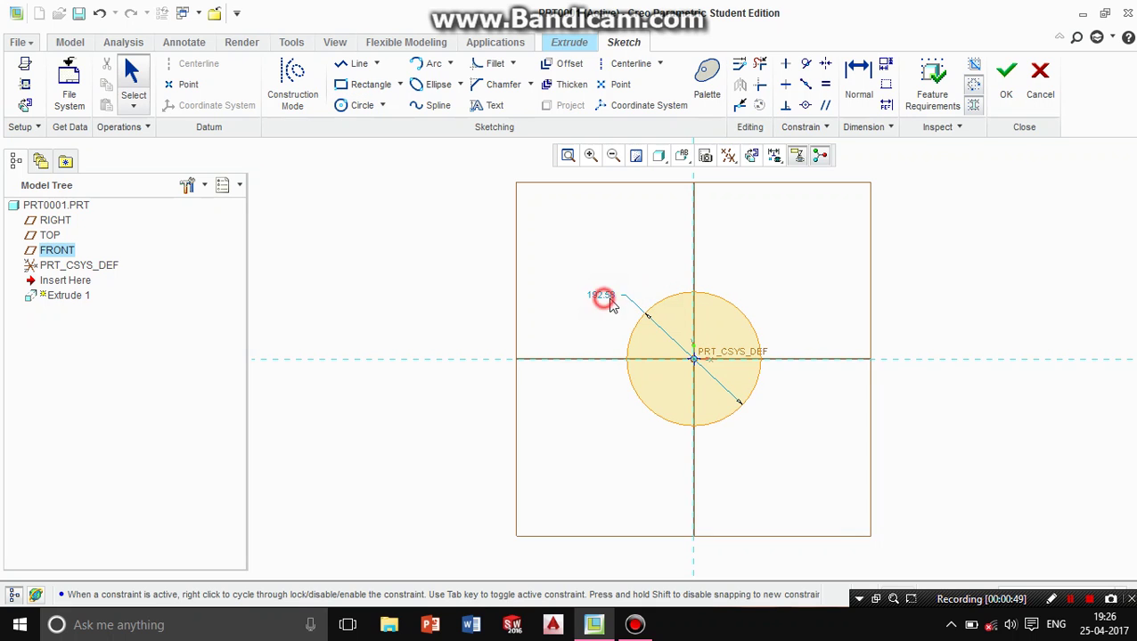
double_click(601, 296)
type("100")
key("Return")
- Extrude the circle symmetrically to a depth of 20, forming the solid disc
left_click(1002, 103)
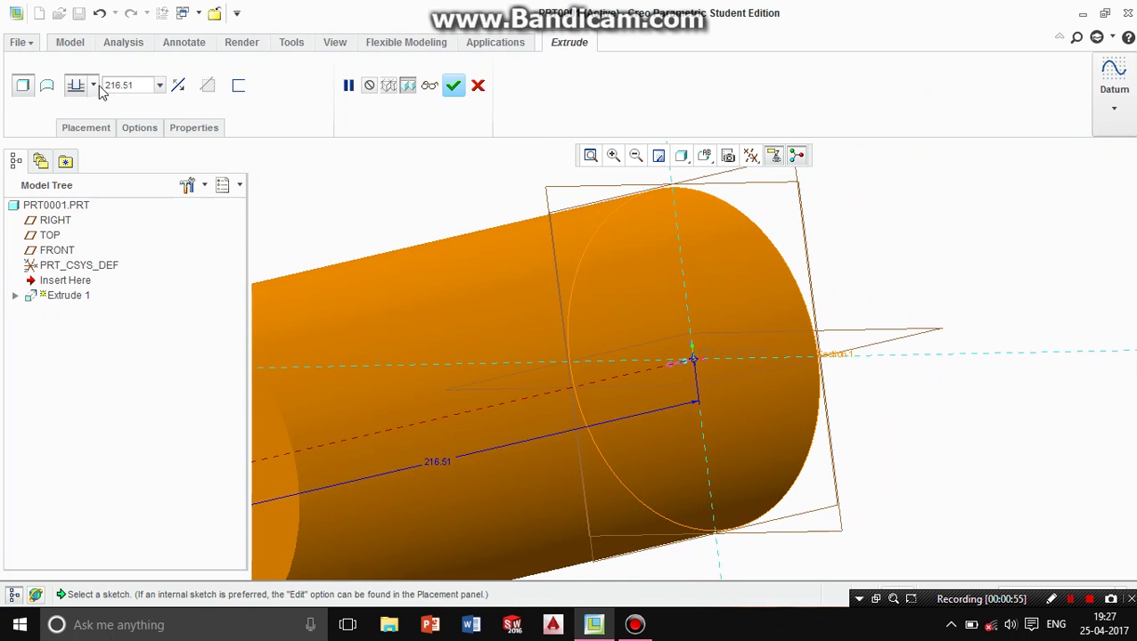
left_click(93, 85)
left_click(73, 153)
double_click(143, 85)
type("1")
key("Return")
left_click(135, 85)
key("BackSpace")
key("BackSpace")
key("BackSpace")
key("BackSpace")
type("20")
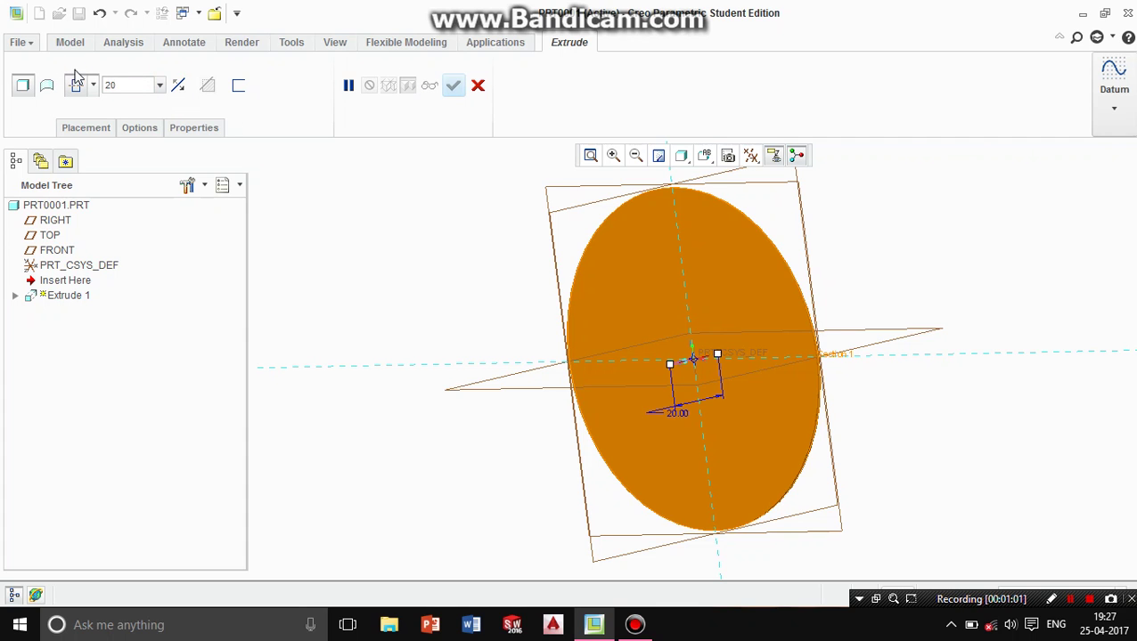
key("Return")
left_click(454, 85)
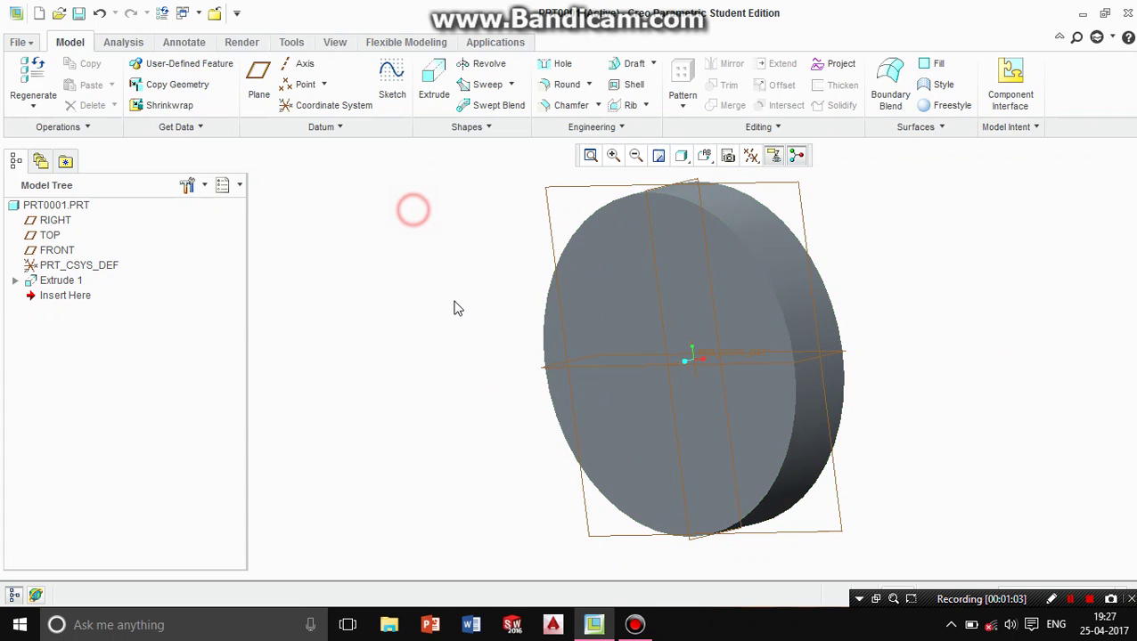
middle_click_drag(453, 302, 624, 323)
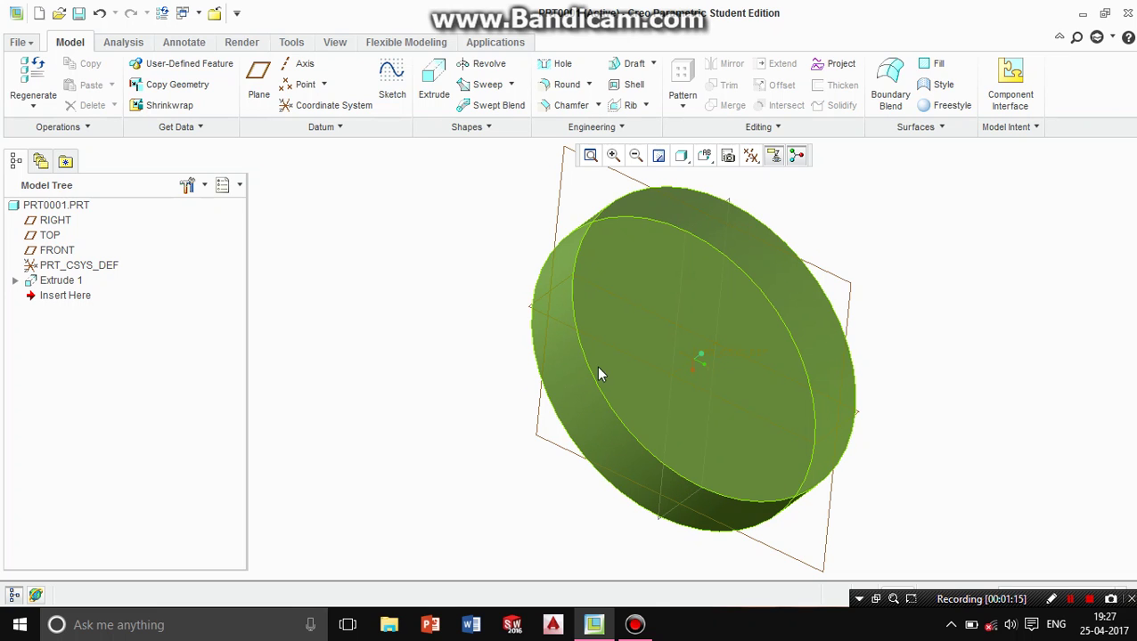
mouse_move(477, 390)
middle_mouse_down()
mouse_move(503, 419)
mouse_move(554, 407)
mouse_move(578, 342)
mouse_move(664, 381)
mouse_move(667, 429)
mouse_move(542, 436)
mouse_move(538, 371)
mouse_move(588, 383)
mouse_move(523, 430)
mouse_move(515, 457)
mouse_move(581, 410)
mouse_move(691, 457)
mouse_move(489, 426)
mouse_move(432, 391)
mouse_move(395, 388)
mouse_move(459, 380)
middle_mouse_up()
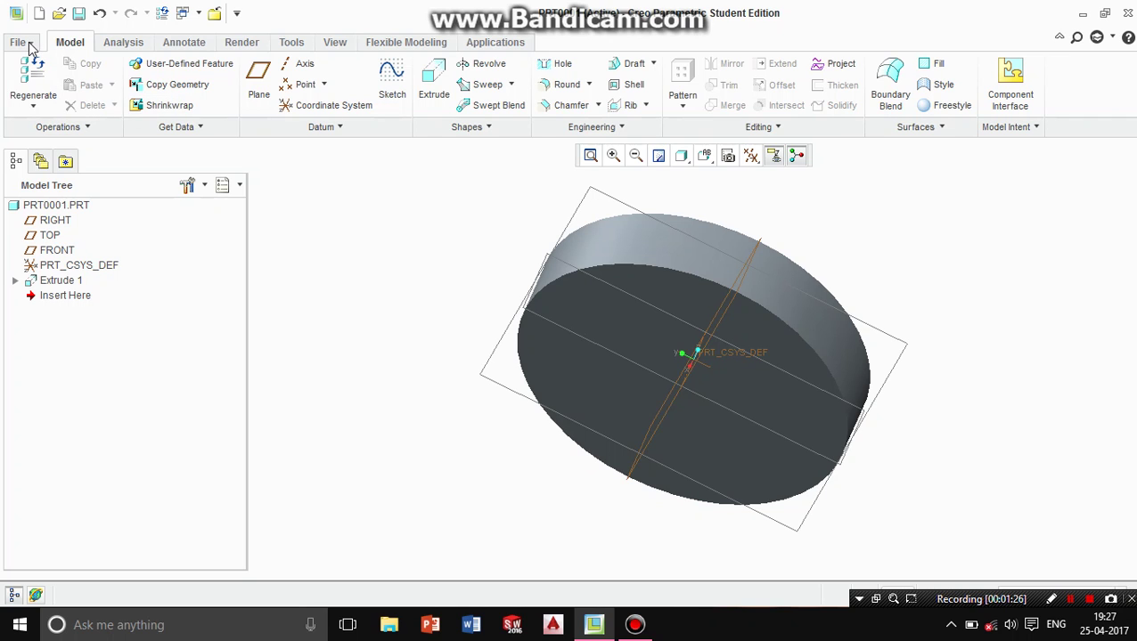
- Open Model Properties from File > Prepare and move the dialog down to reveal the part
left_click(29, 48)
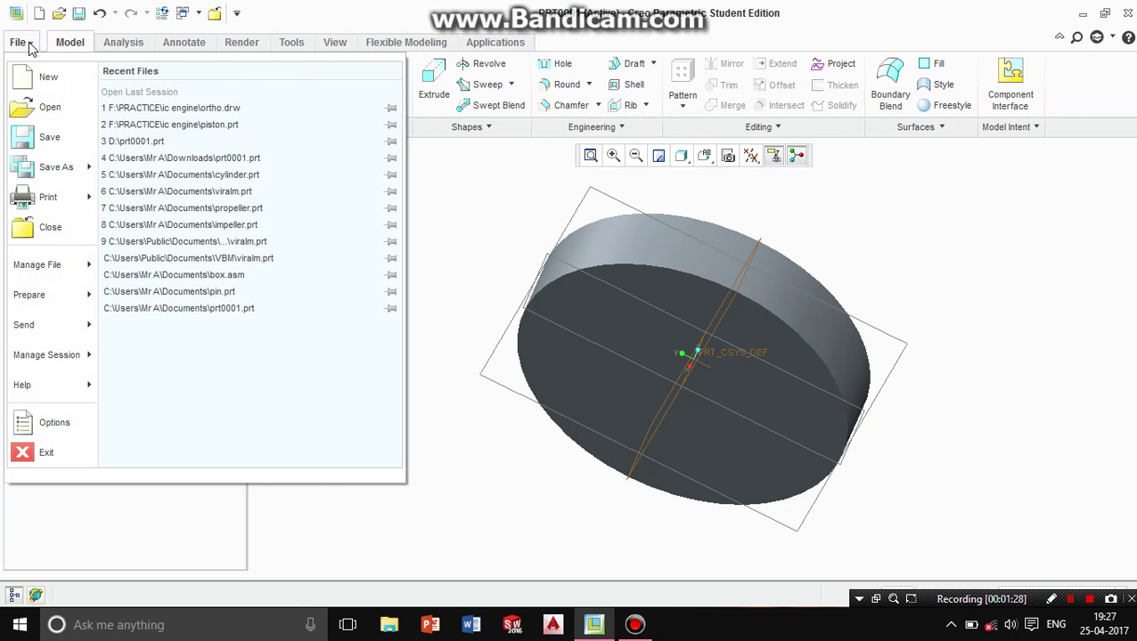
mouse_move(45, 308)
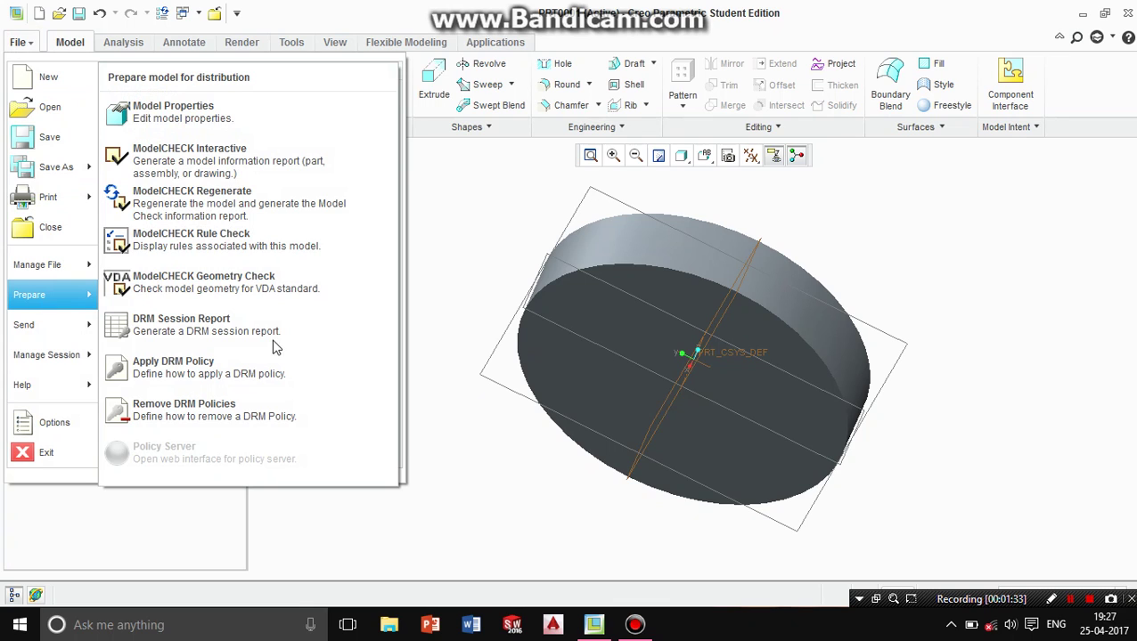
left_click(184, 116)
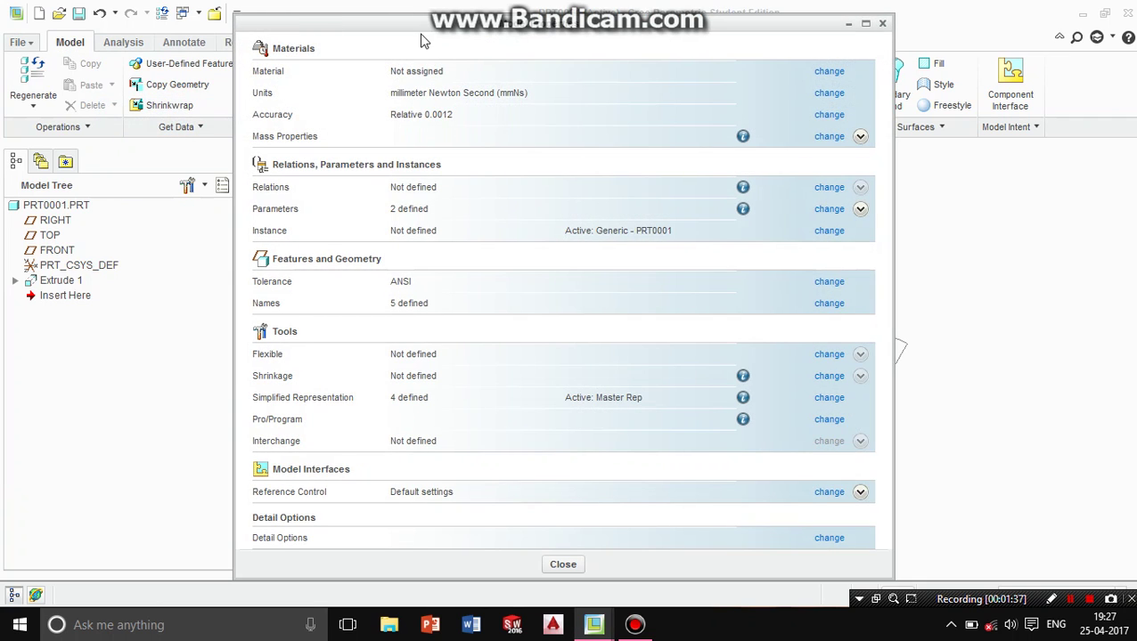
left_click_drag(431, 36, 251, 175)
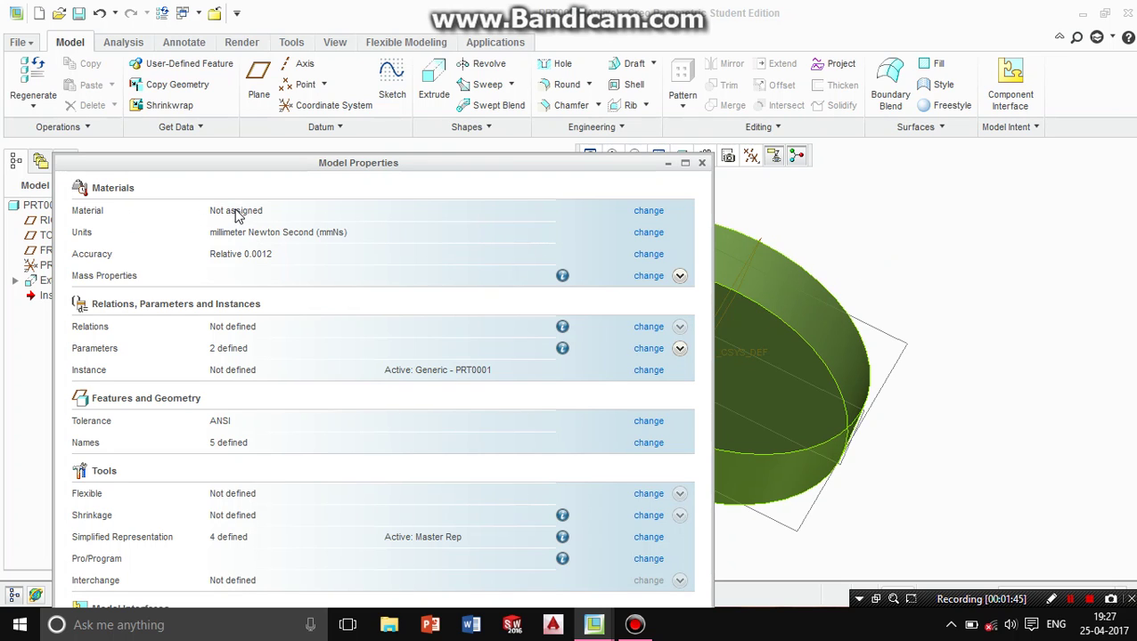
- Open the material library, then cancel it so the material stays Not assigned
left_click(649, 211)
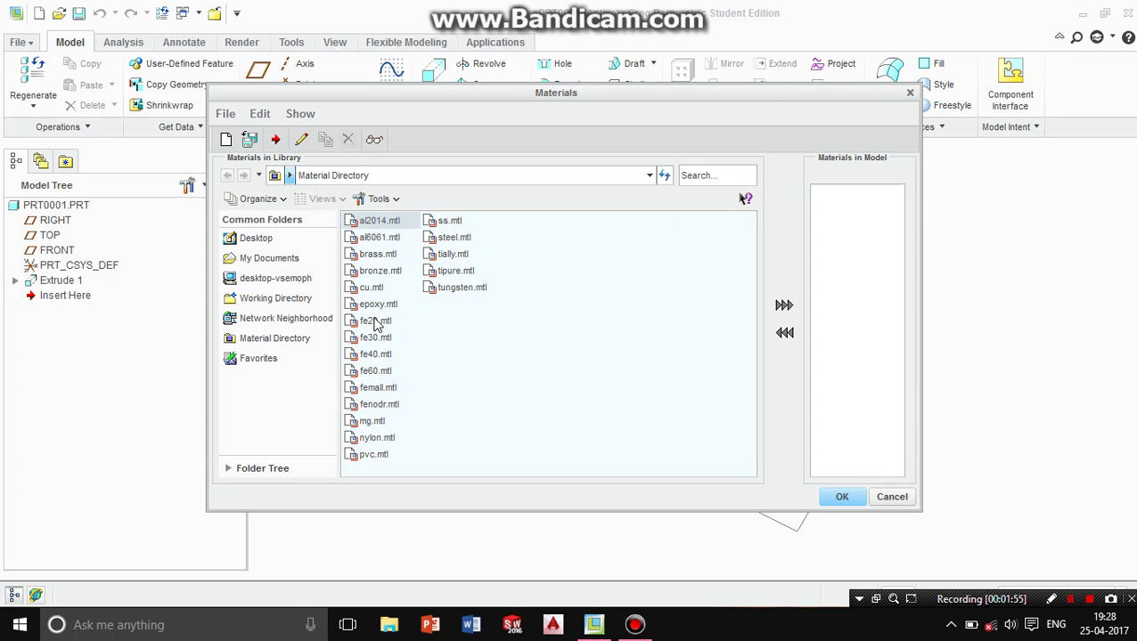
left_click(882, 496)
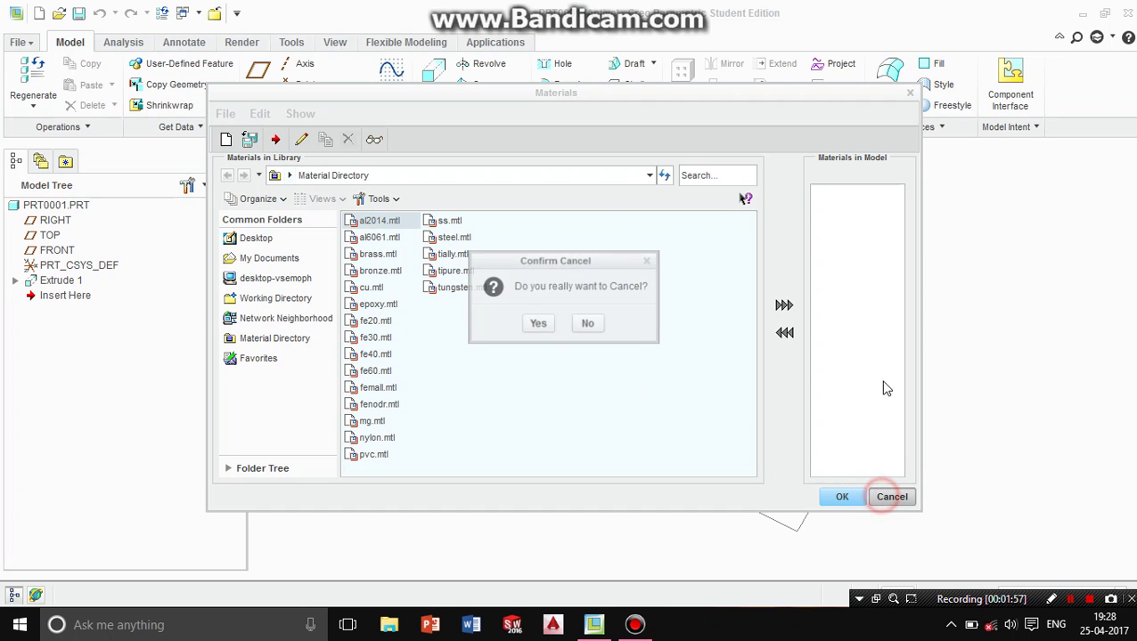
left_click(537, 323)
left_click(354, 169)
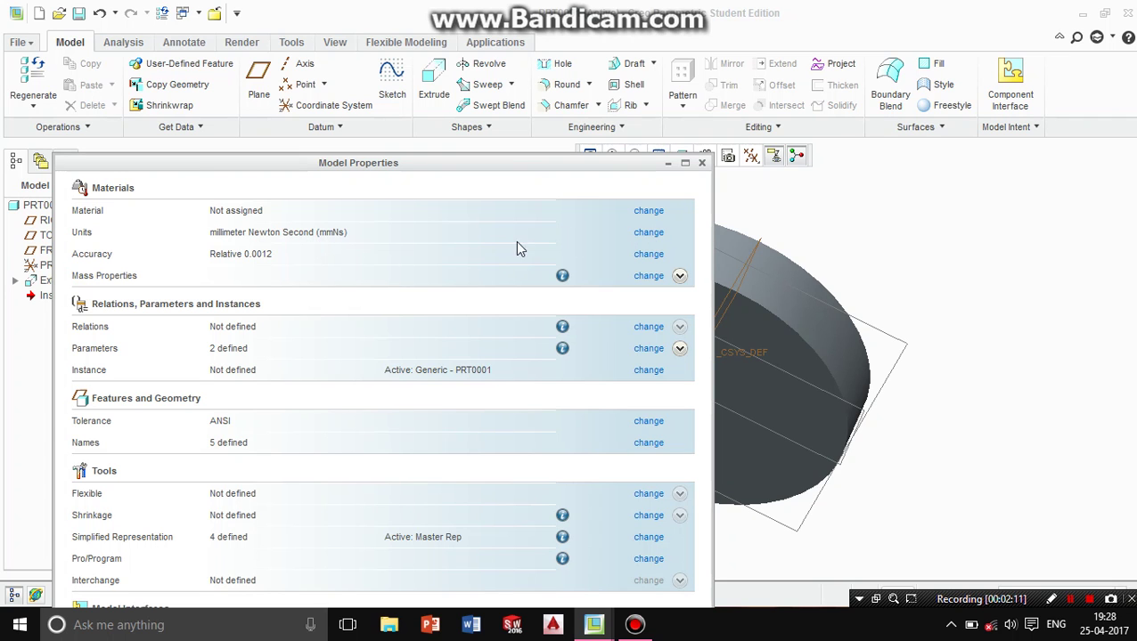
- In the Units Manager, review the unit systems and set Centimeter Gram Second (CGS)
left_click(647, 233)
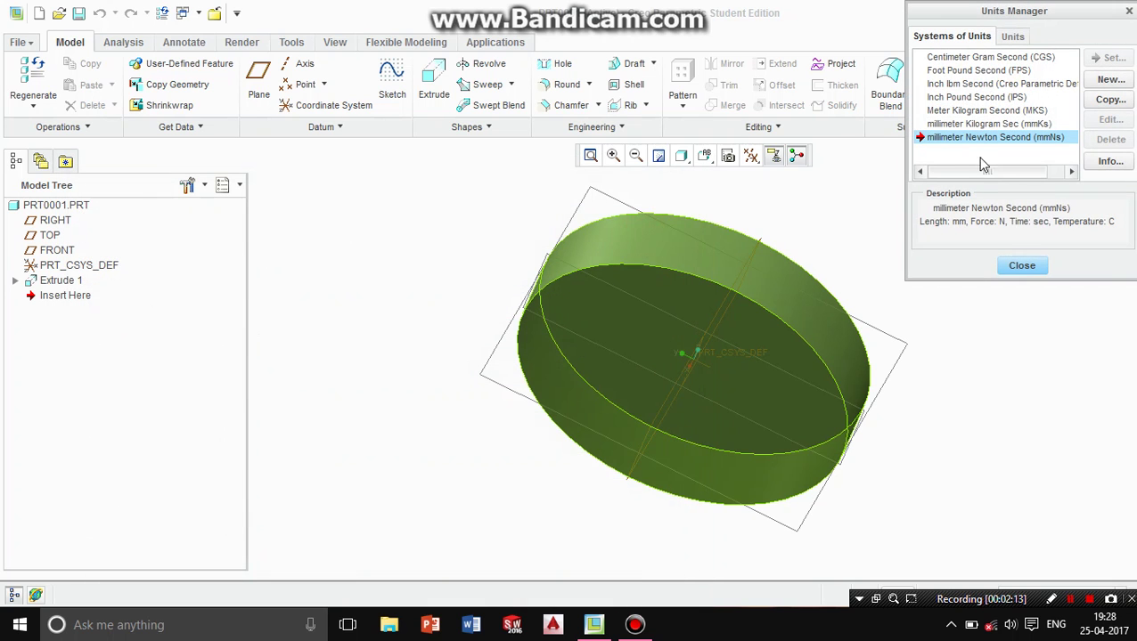
left_click_drag(1005, 13, 974, 150)
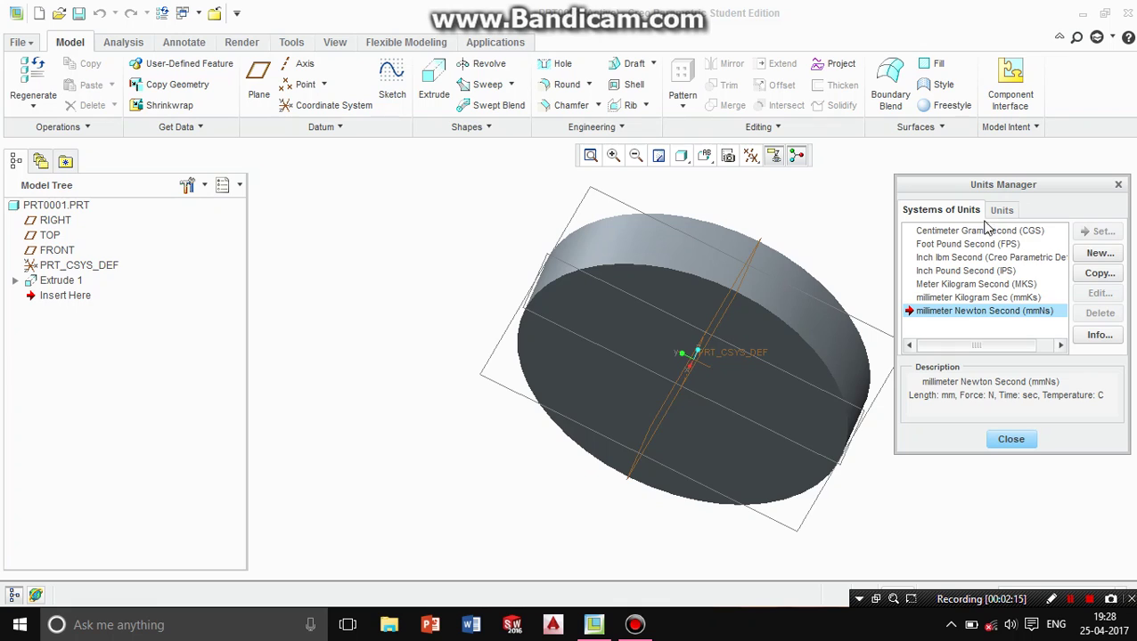
left_click(951, 233)
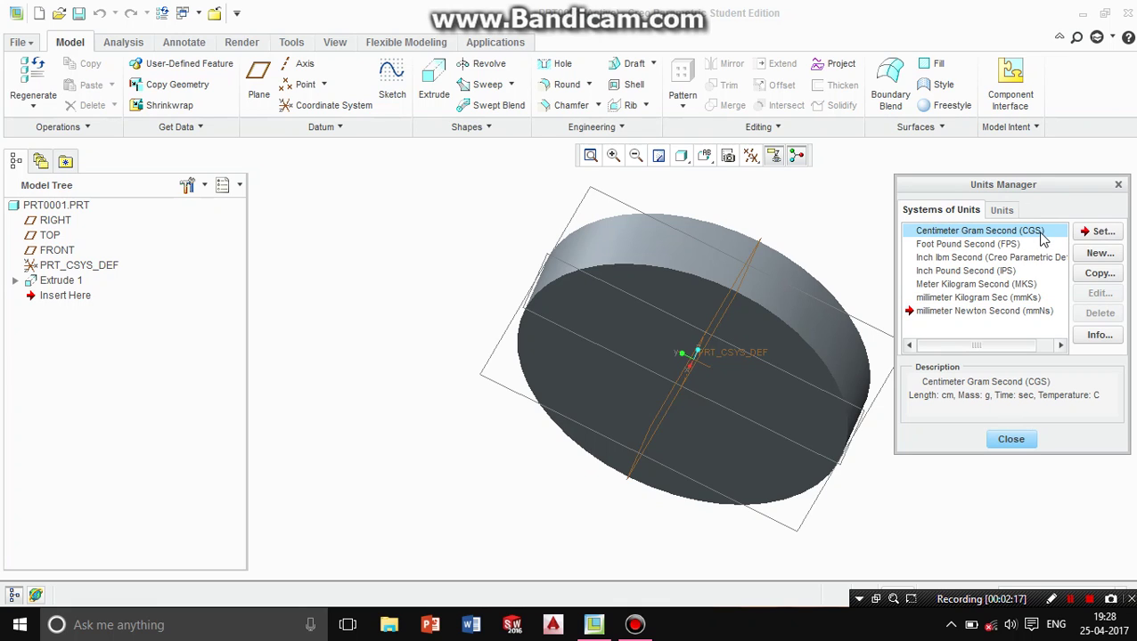
left_click(942, 245)
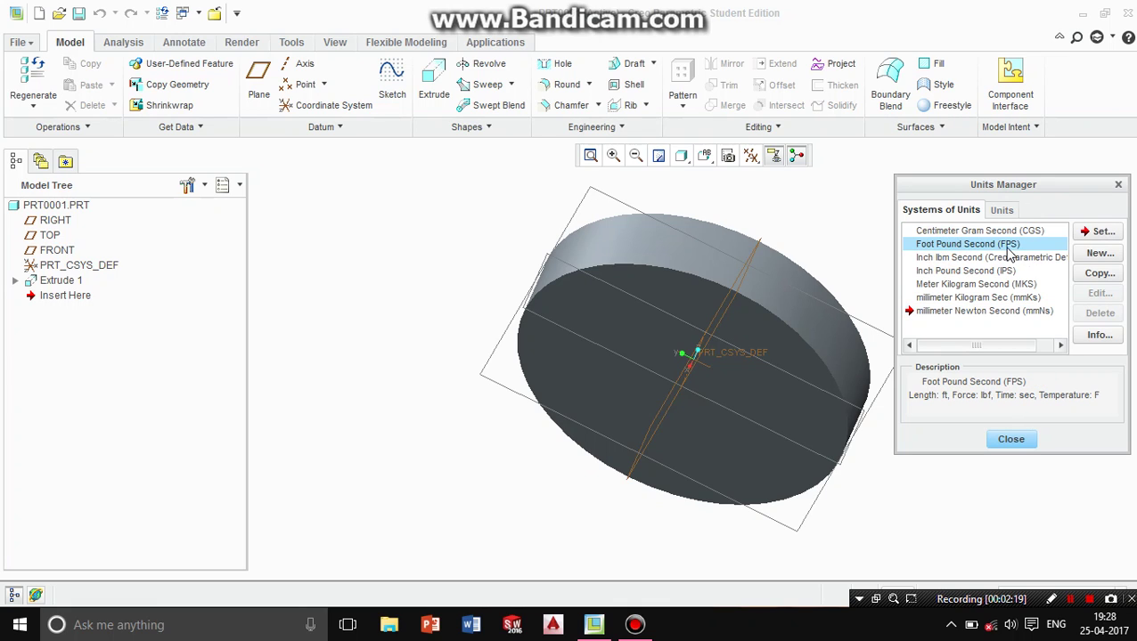
left_click(946, 257)
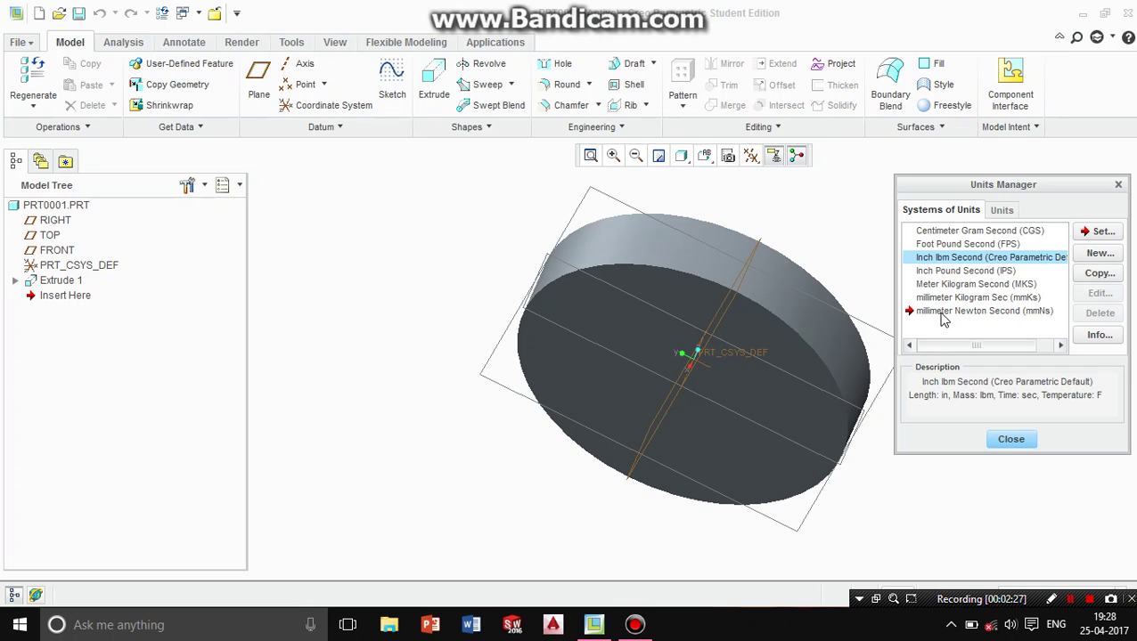
left_click(1007, 313)
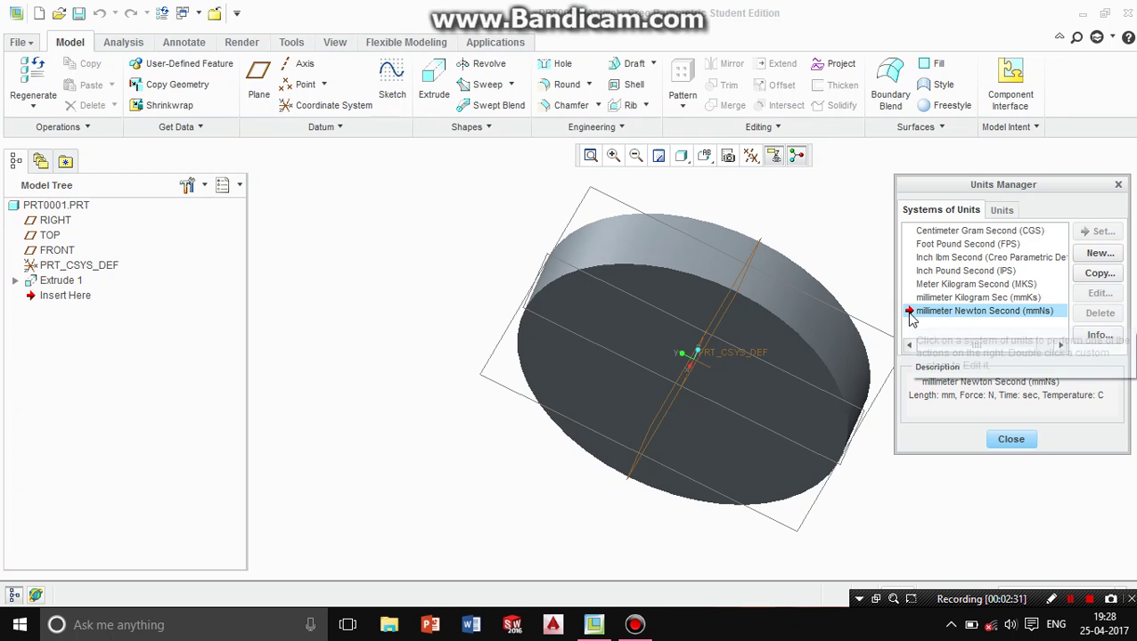
left_click(955, 232)
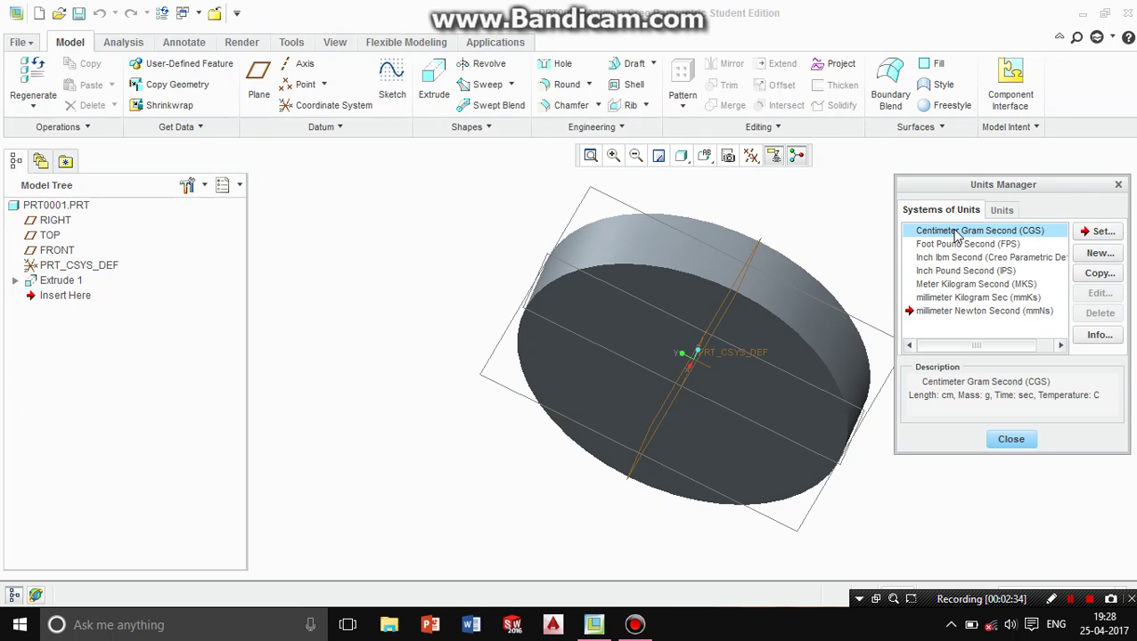
left_click(1096, 232)
- Move the unit-change prompt beside the disc and select Interpret dimensions
left_click_drag(888, 254, 343, 219)
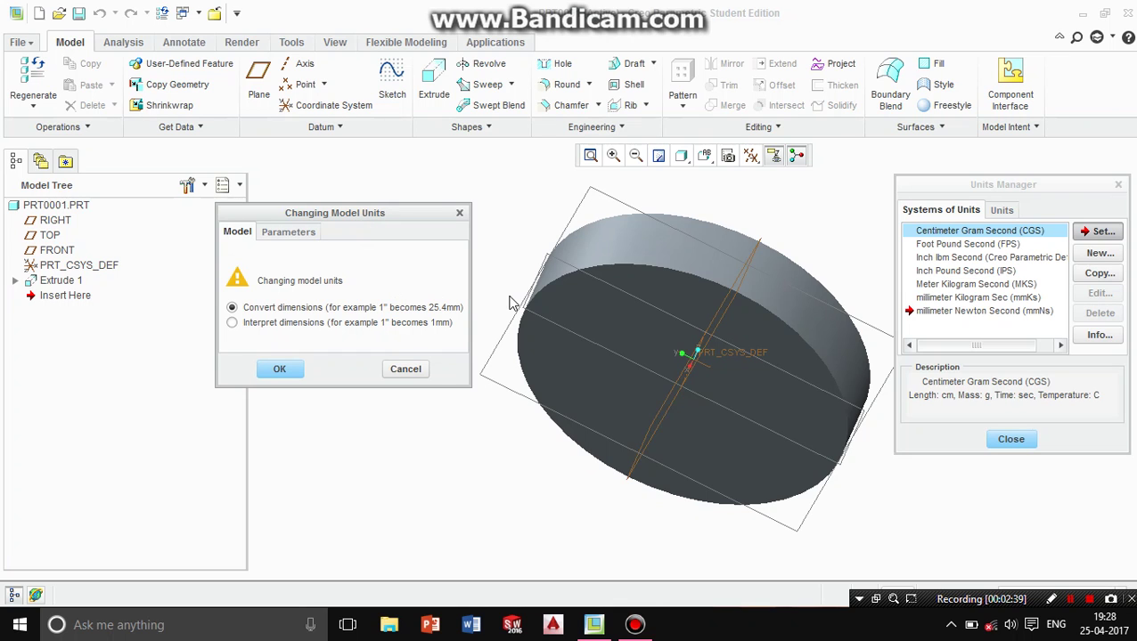
middle_click_drag(706, 222, 562, 307)
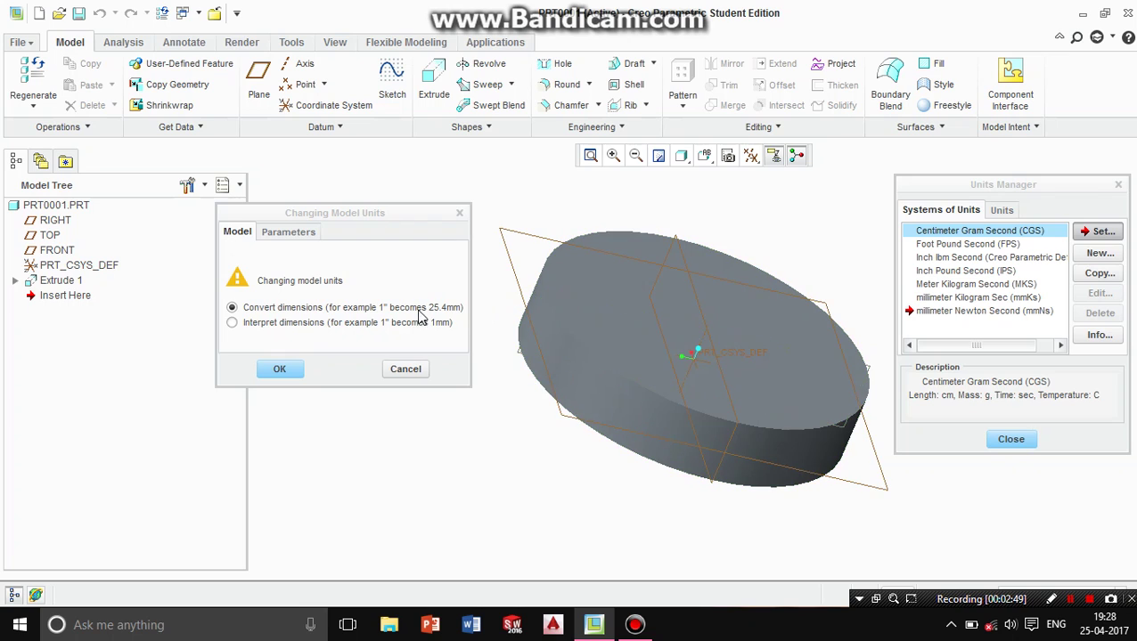
left_click_drag(379, 214, 409, 286)
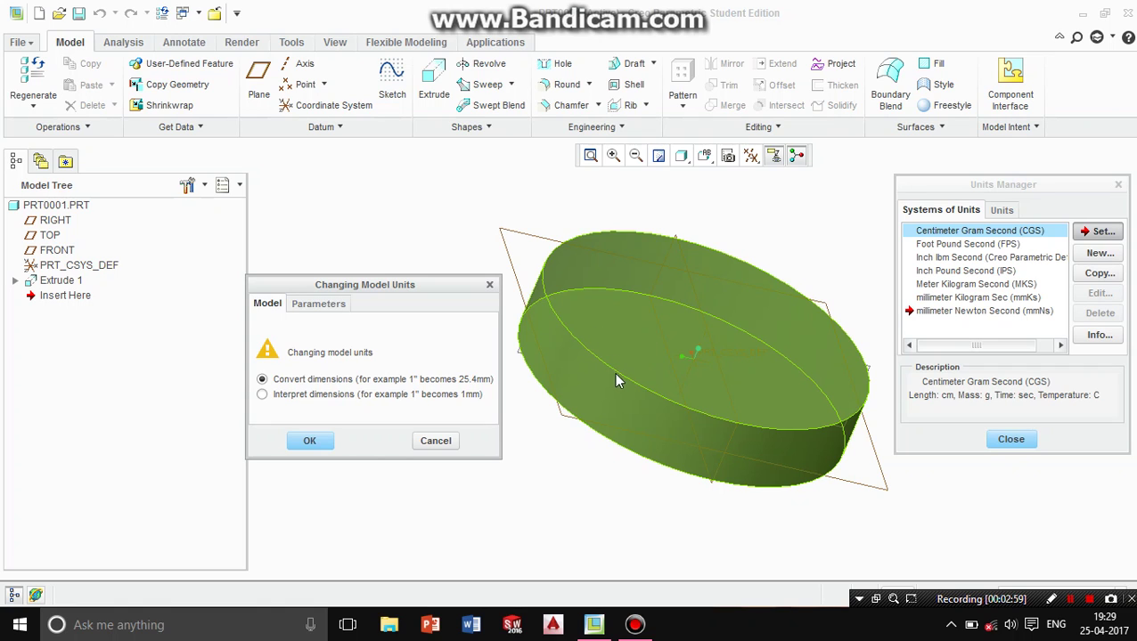
left_click(298, 398)
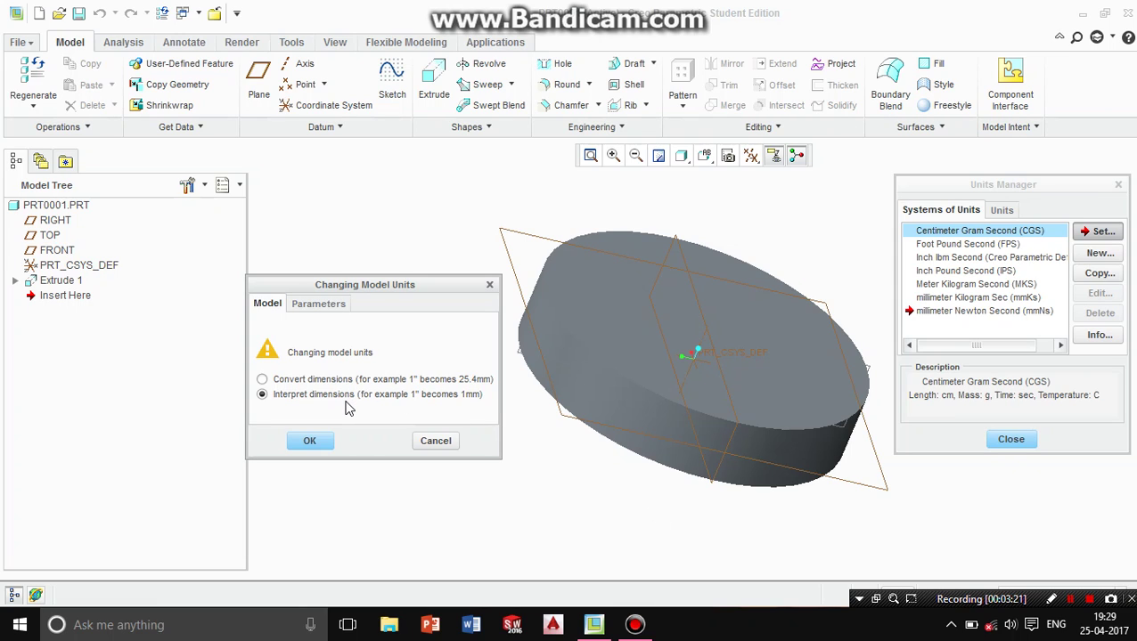
- Switch to converting dimensions and confirm the change to Centimeter Gram Second (CGS) units
left_click(291, 400)
left_click(278, 380)
left_click(262, 393)
- Close the Units Manager and check that Model Properties now lists CGS units
left_click(303, 437)
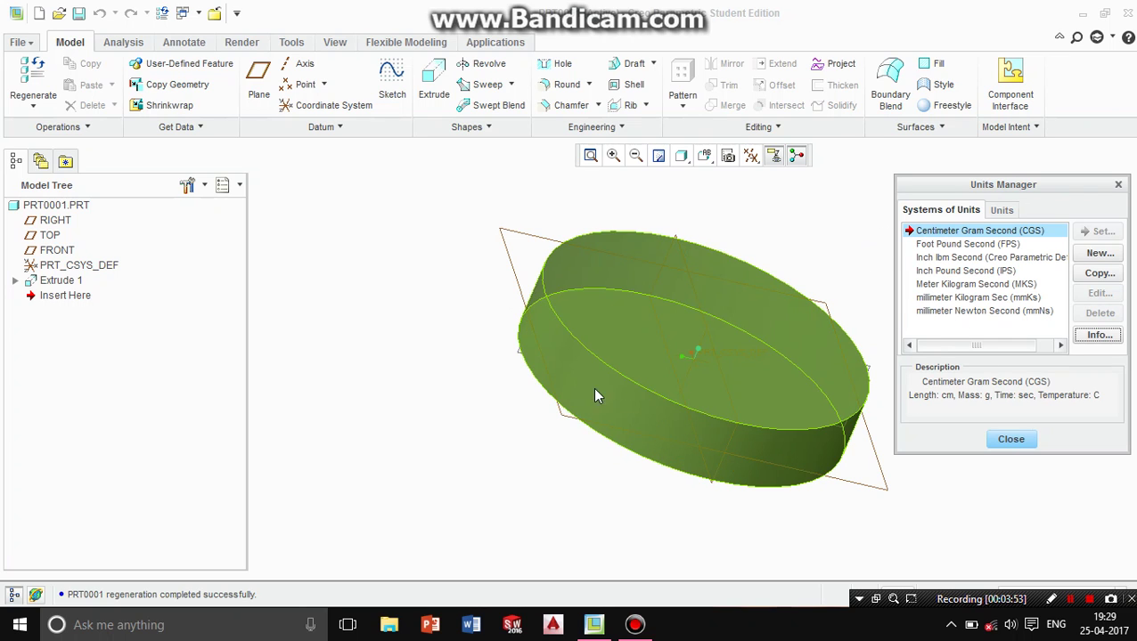
left_click(1019, 439)
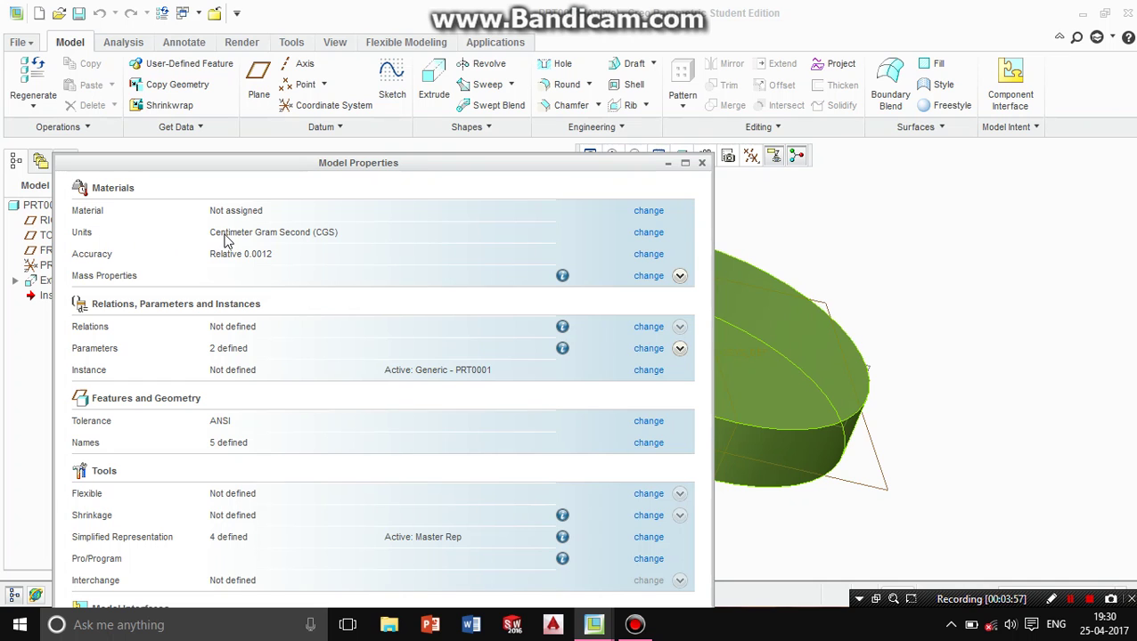
- Close Model Properties and orbit the disc to face the viewer
left_click(702, 165)
middle_click_drag(855, 234, 782, 285)
middle_click_drag(368, 386, 517, 447)
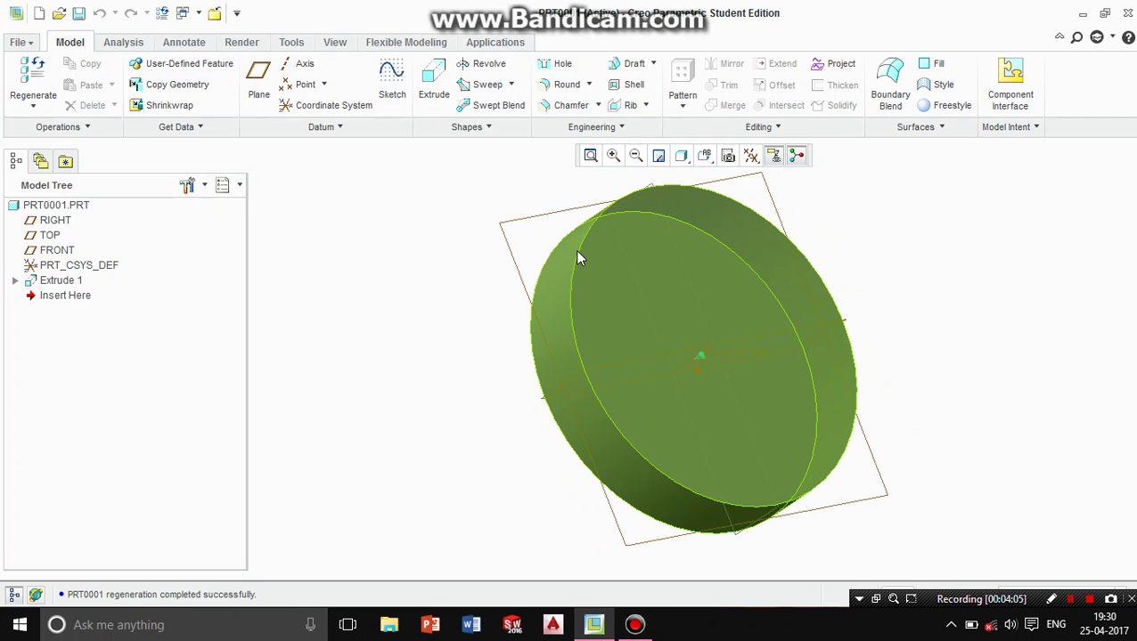
middle_click_drag(443, 315, 421, 401)
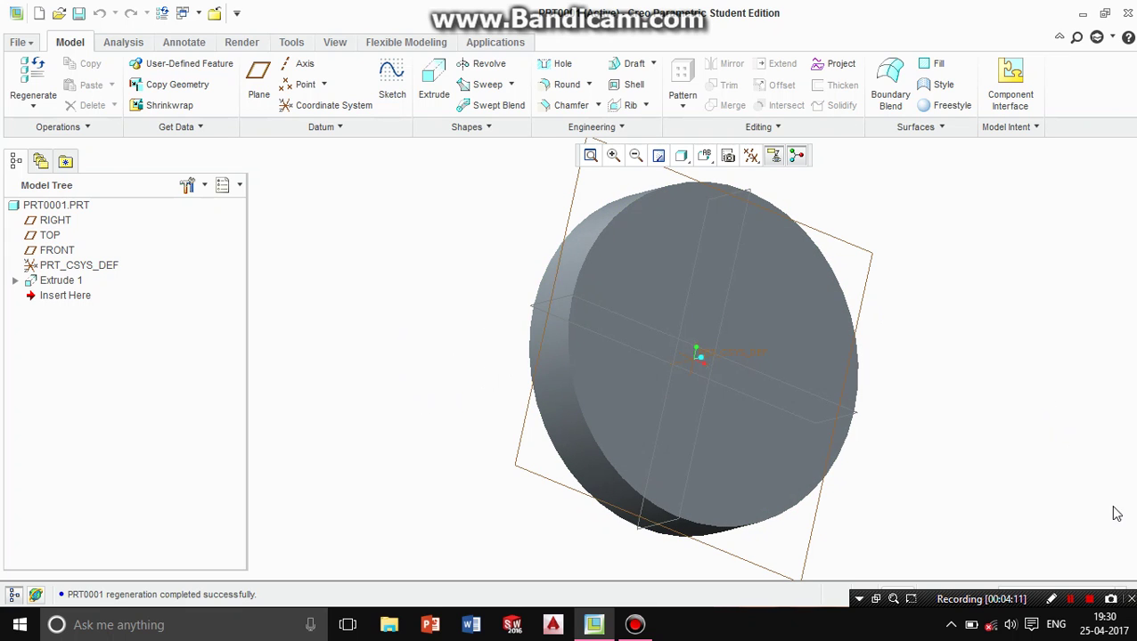